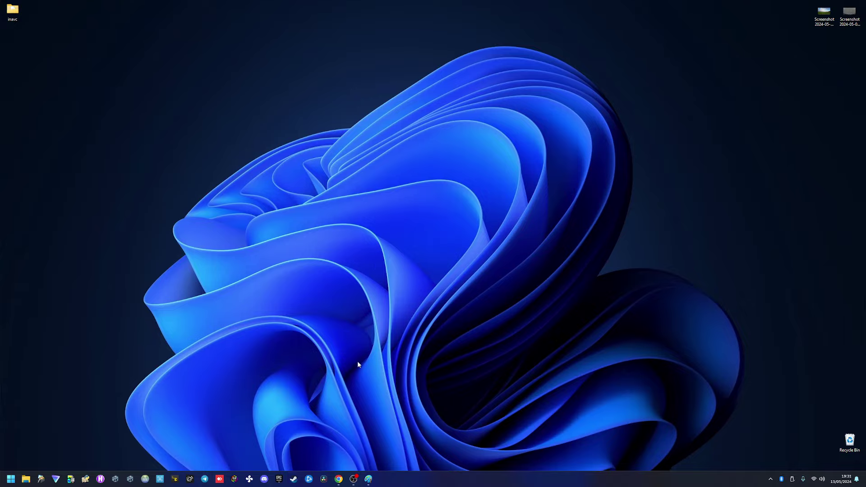
Step: Switch to Chrome and examine the description and font images of pull request #10027 about the ON-HR and FLY-HR symbols
{"action": "left_click", "coordinate": [338, 479]}
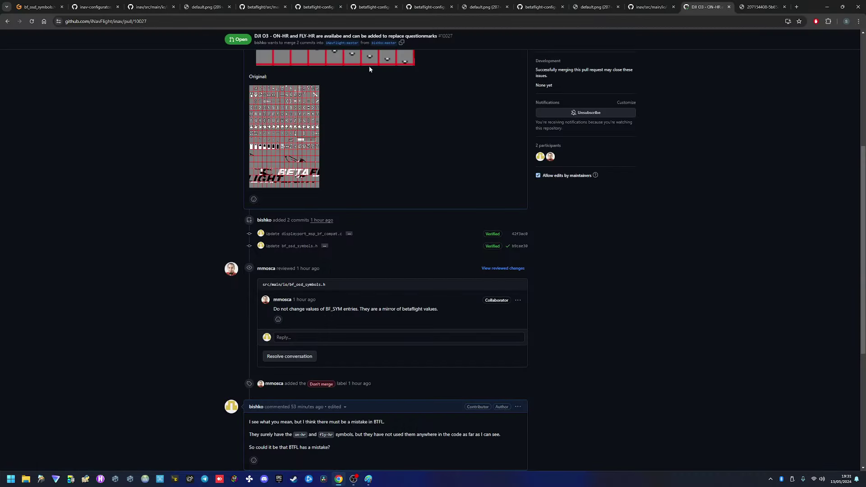
{"action": "scroll", "coordinate": [717, 203], "scroll_direction": "up", "scroll_amount": 5}
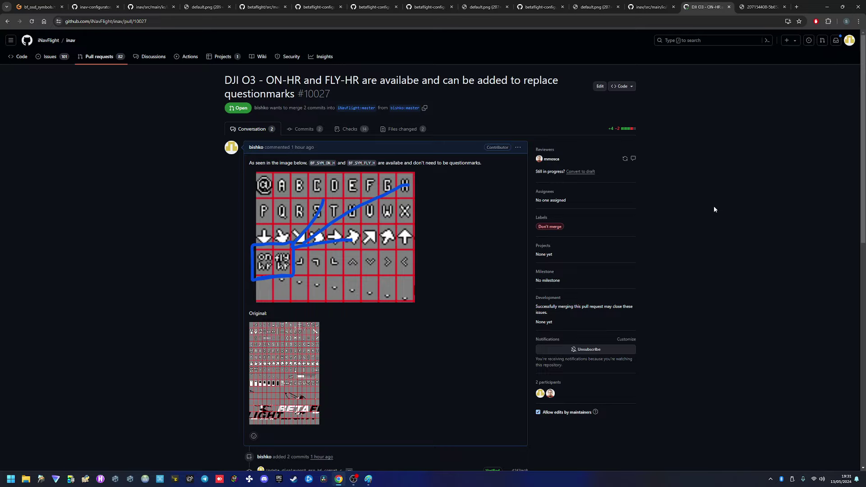
{"action": "scroll", "coordinate": [714, 205], "scroll_direction": "down", "scroll_amount": 3}
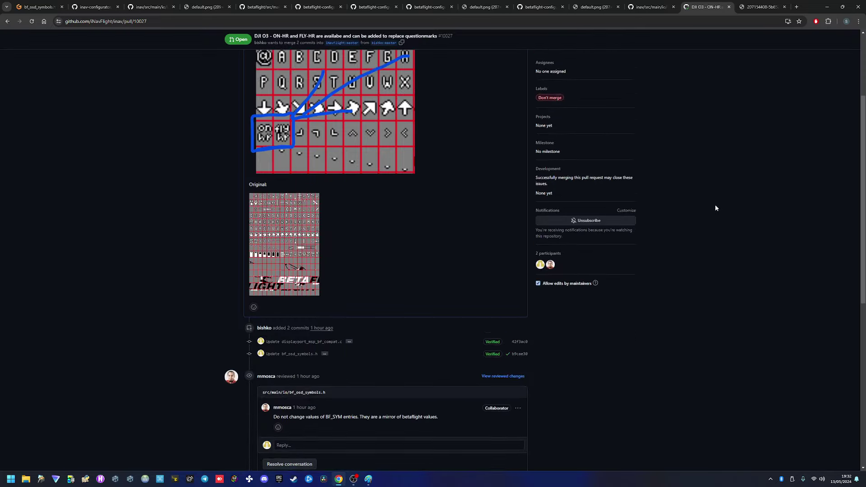
{"action": "scroll", "coordinate": [715, 204], "scroll_direction": "up", "scroll_amount": 1}
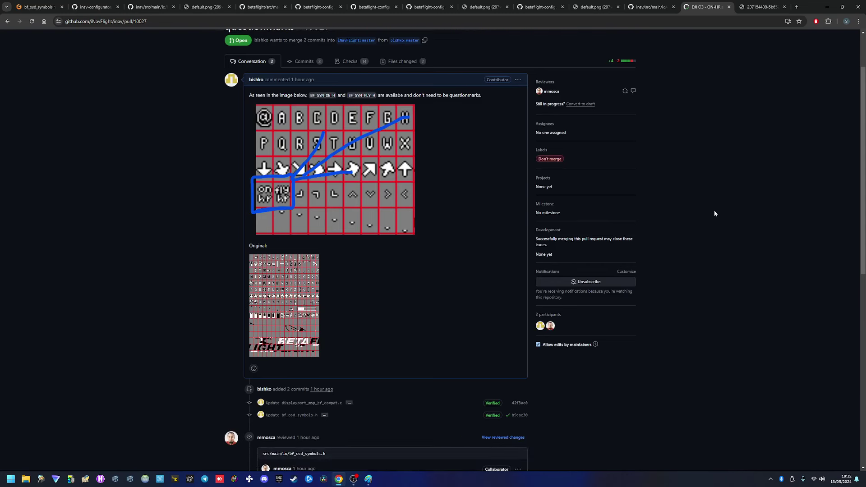
{"action": "scroll", "coordinate": [715, 213], "scroll_direction": "down", "scroll_amount": 4}
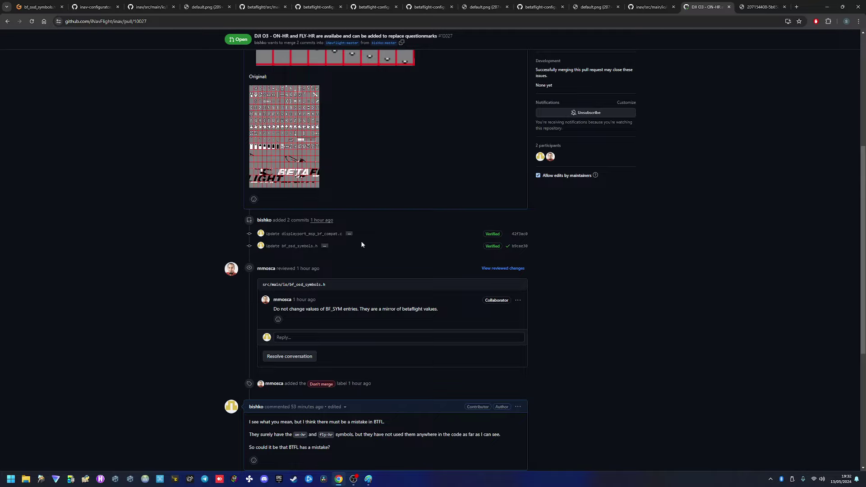
Step: Read the review comment on src/main/io/bf_osd_symbols.h, highlighting the sentence about mirroring the Betaflight values
{"action": "scroll", "coordinate": [341, 325], "scroll_direction": "down", "scroll_amount": 3}
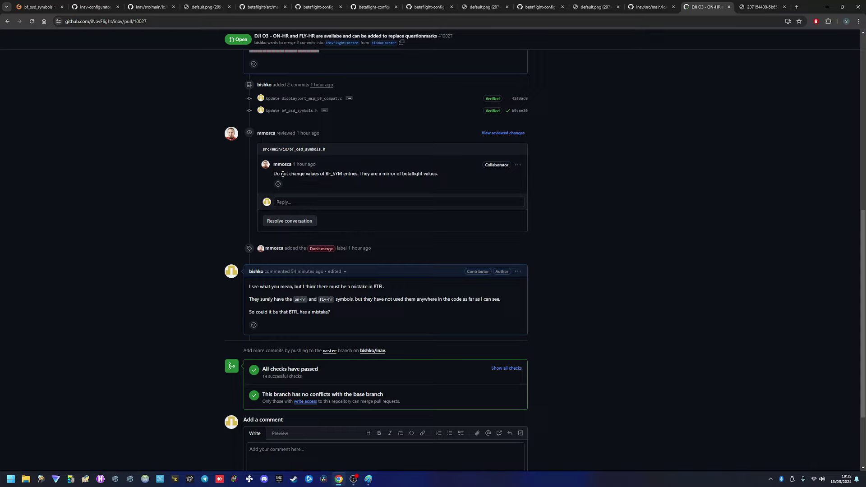
{"action": "left_click_drag", "start_coordinate": [326, 174], "coordinate": [343, 174]}
{"action": "left_click", "coordinate": [365, 174]}
{"action": "left_click_drag", "start_coordinate": [360, 175], "coordinate": [440, 175]}
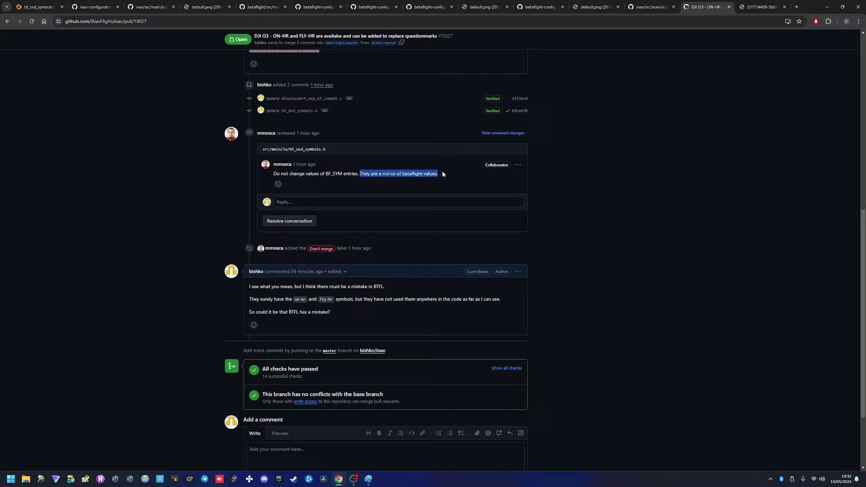
{"action": "left_click", "coordinate": [444, 177]}
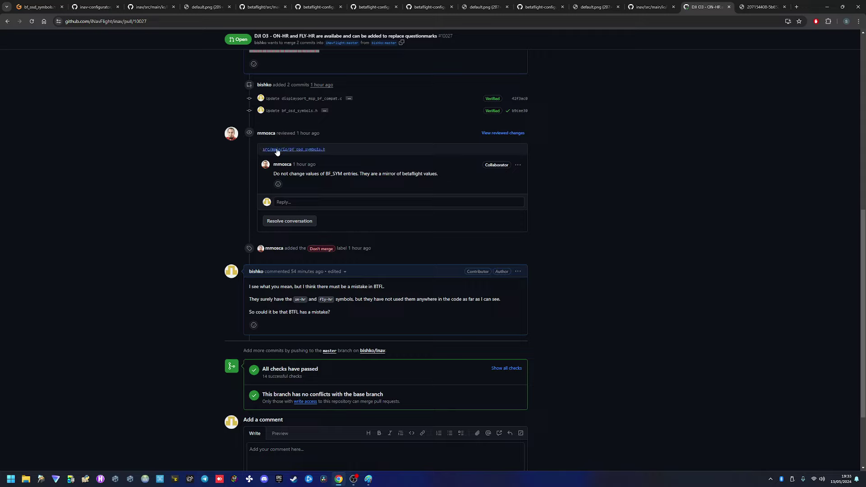
Step: Examine INAV's whole analogue default.png font sheet alongside Betaflight's osd/1/default.png
{"action": "mouse_move", "coordinate": [158, 13]}
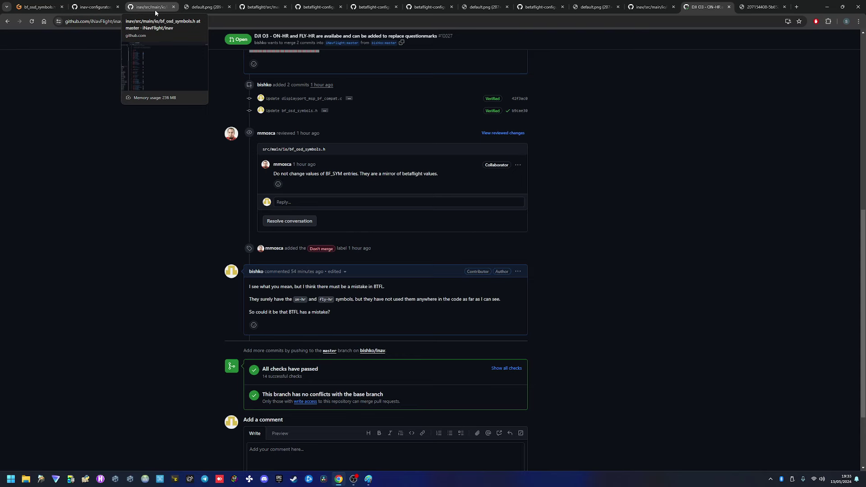
{"action": "left_click", "coordinate": [196, 10]}
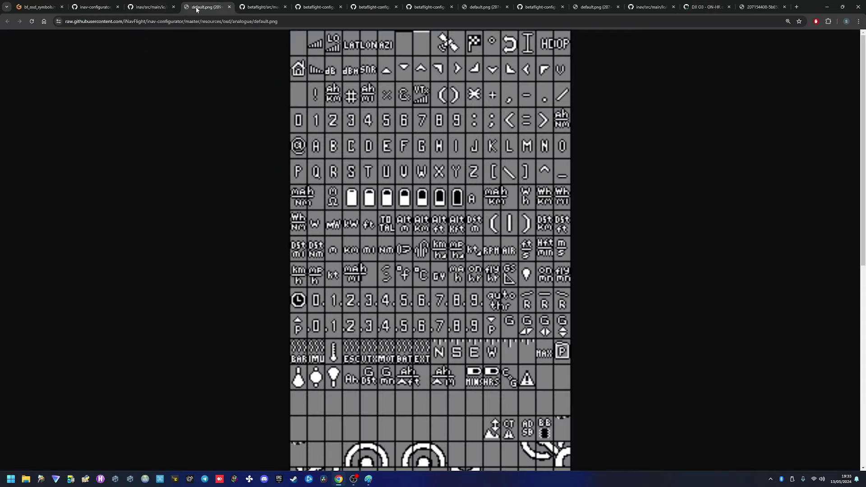
{"action": "scroll", "coordinate": [424, 219], "scroll_direction": "down", "scroll_amount": 2}
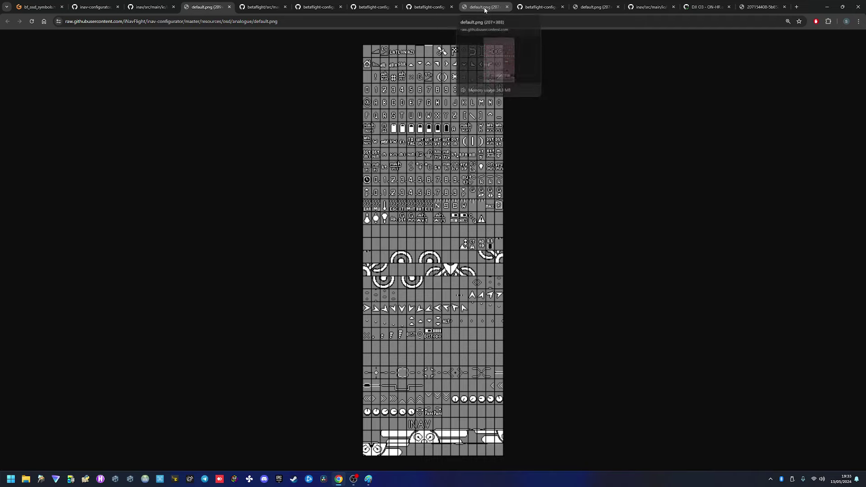
{"action": "left_click", "coordinate": [484, 8]}
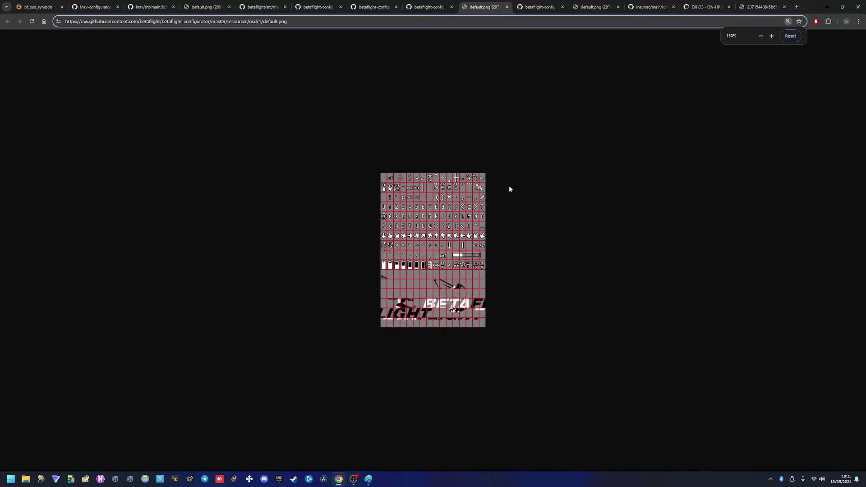
{"action": "left_click", "coordinate": [201, 7]}
{"action": "left_click", "coordinate": [488, 8]}
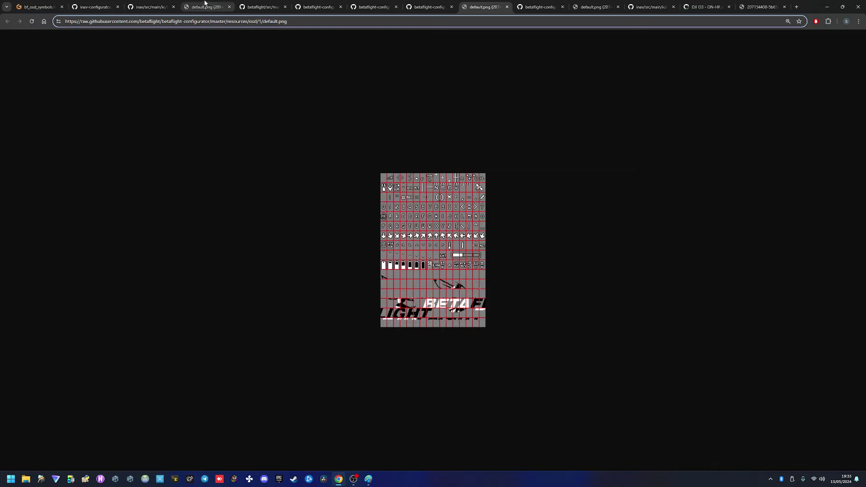
Step: Look at the time symbols in Betaflight's osd_symbols.h and the configurator's resources/osd folder, and close a surplus betaflight-configurator page
{"action": "left_click", "coordinate": [255, 9]}
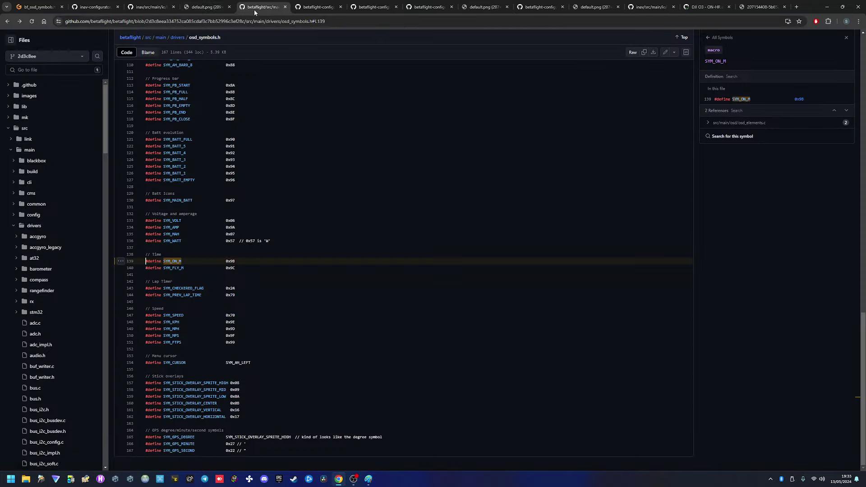
{"action": "left_click", "coordinate": [317, 9]}
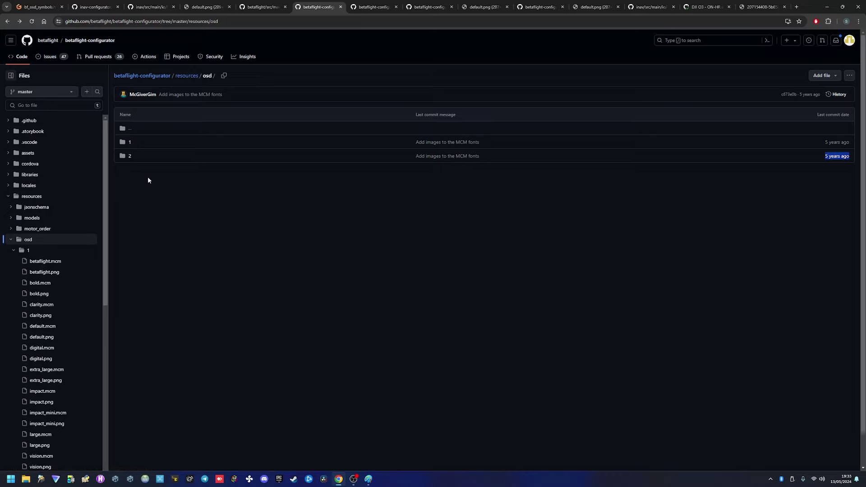
{"action": "left_click", "coordinate": [368, 7]}
{"action": "left_click", "coordinate": [396, 7]}
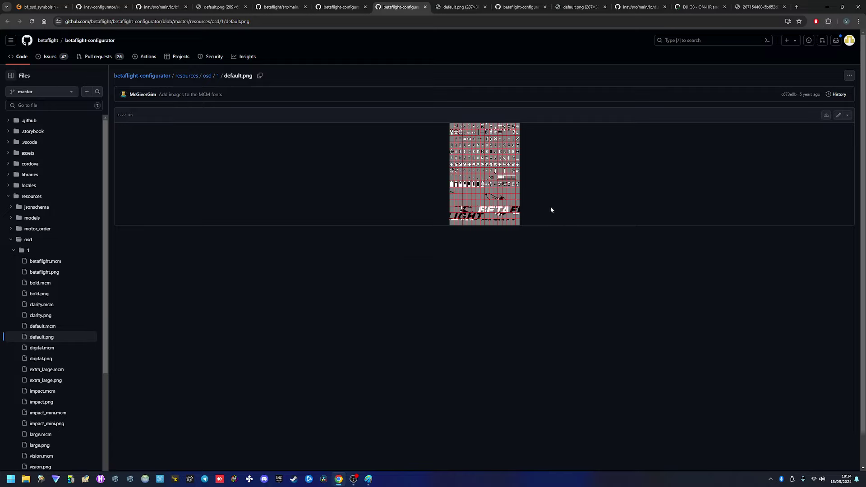
Step: Examine Betaflight's osd/1/default.png font sheet enlarged, and bring up the osd/2/default.png sheet
{"action": "left_click", "coordinate": [527, 7]}
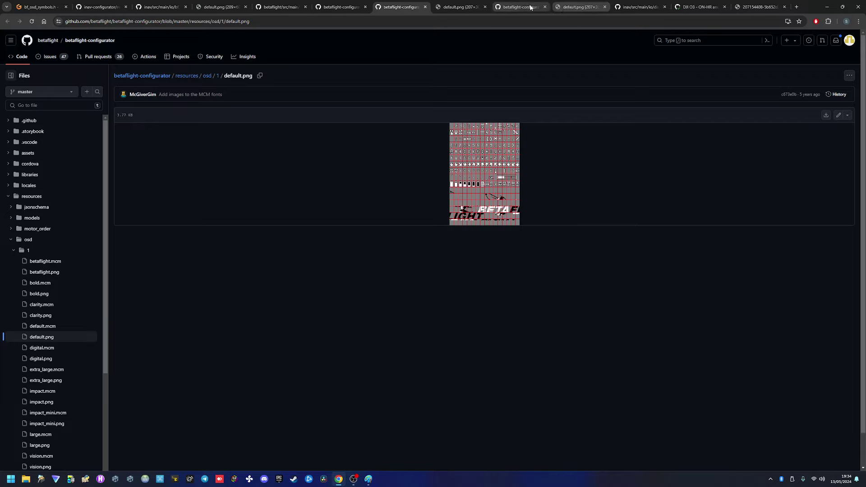
{"action": "left_click", "coordinate": [460, 7]}
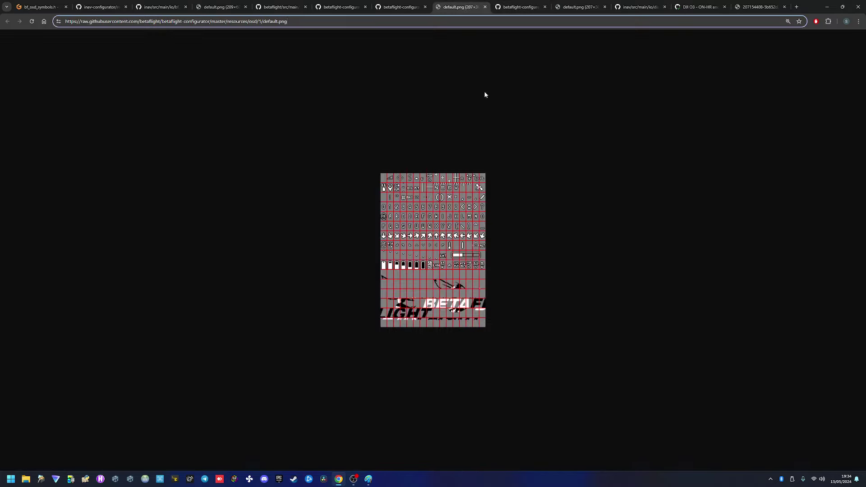
{"action": "scroll", "coordinate": [511, 191], "scroll_direction": "up", "scroll_amount": 5, "text": "ctrl"}
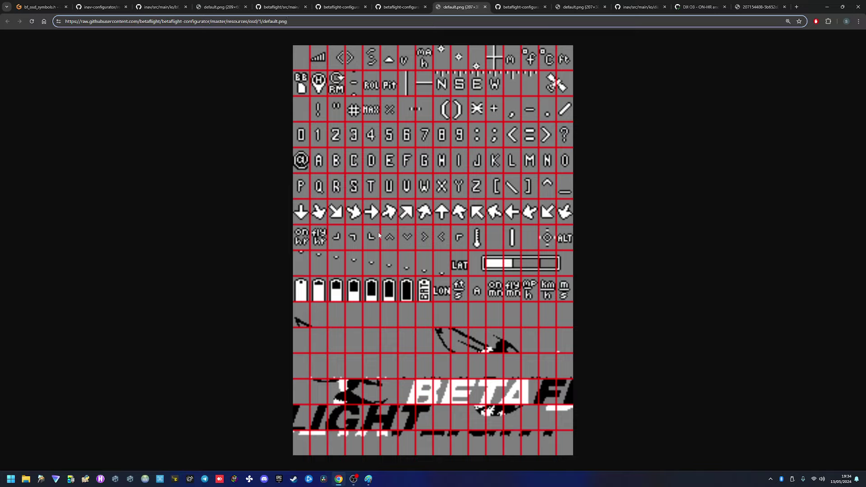
{"action": "left_click", "coordinate": [574, 9]}
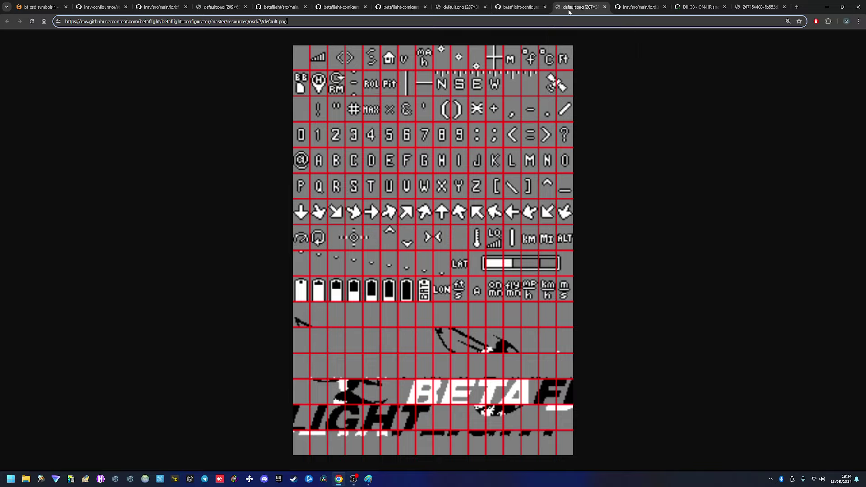
Step: Close the two surplus betaflight-configurator pages and compare the osd/1 and osd/2 versions of default.png, ending on osd/1
{"action": "left_click", "coordinate": [425, 7]}
{"action": "left_click", "coordinate": [484, 8]}
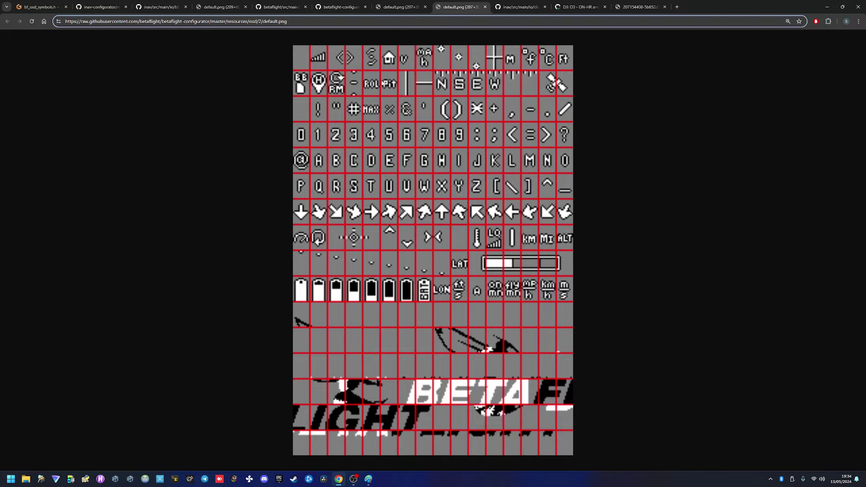
{"action": "left_click", "coordinate": [456, 8]}
{"action": "left_click", "coordinate": [536, 10]}
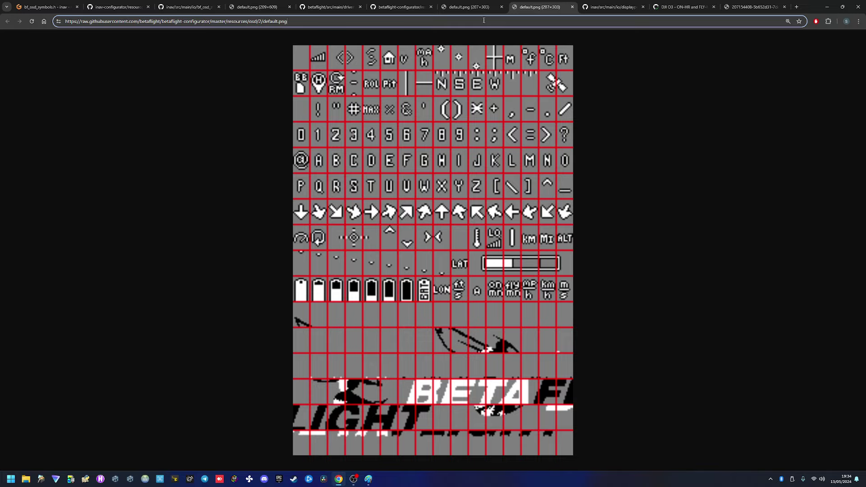
{"action": "left_click", "coordinate": [470, 8]}
{"action": "left_click", "coordinate": [547, 10]}
{"action": "left_click", "coordinate": [472, 9]}
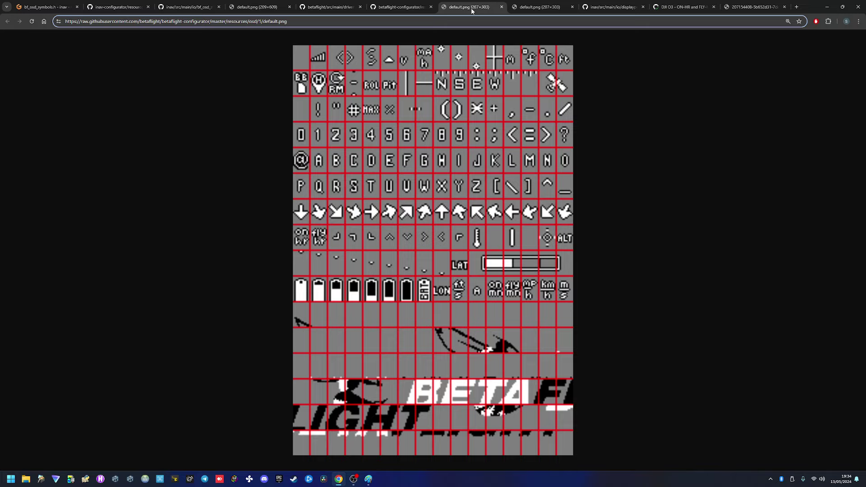
{"action": "left_click", "coordinate": [530, 12]}
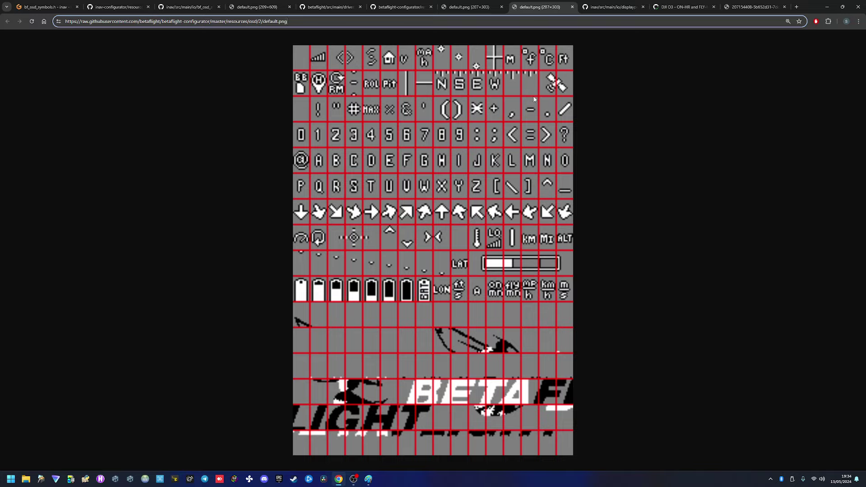
{"action": "left_click", "coordinate": [458, 7]}
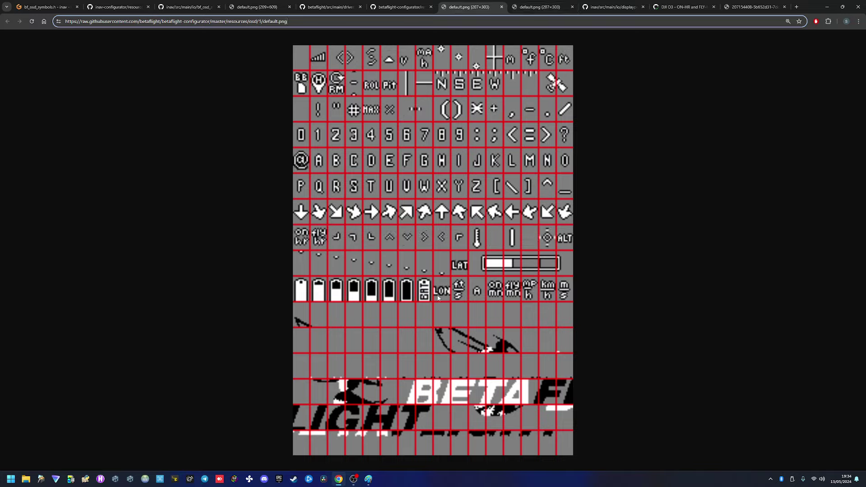
Step: Switch to Paint to examine the font photo beside both Betaflight sheets, and return to pull request #10027 in Chrome
{"action": "left_click", "coordinate": [370, 480]}
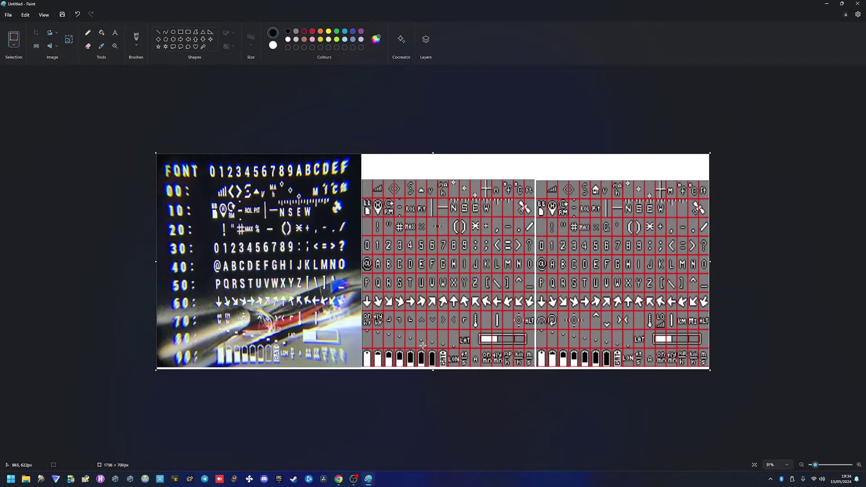
{"action": "scroll", "coordinate": [424, 346], "scroll_direction": "up", "scroll_amount": 3, "text": "ctrl"}
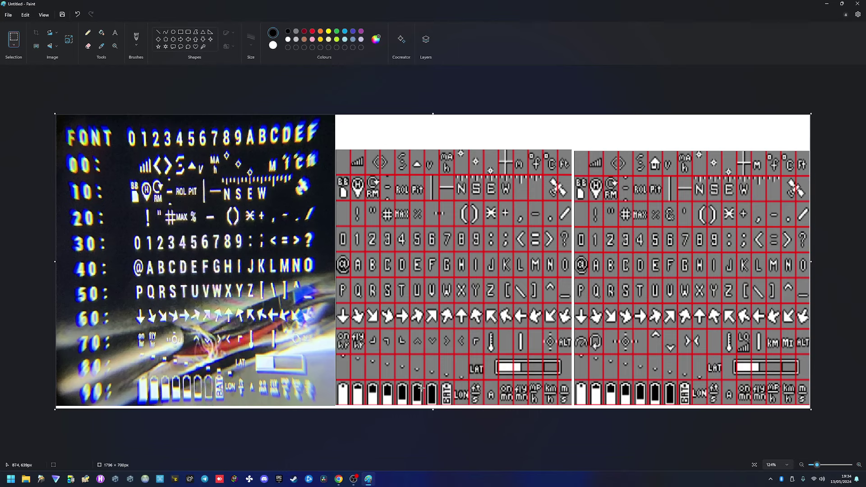
{"action": "left_click", "coordinate": [338, 479]}
{"action": "left_click", "coordinate": [675, 7]}
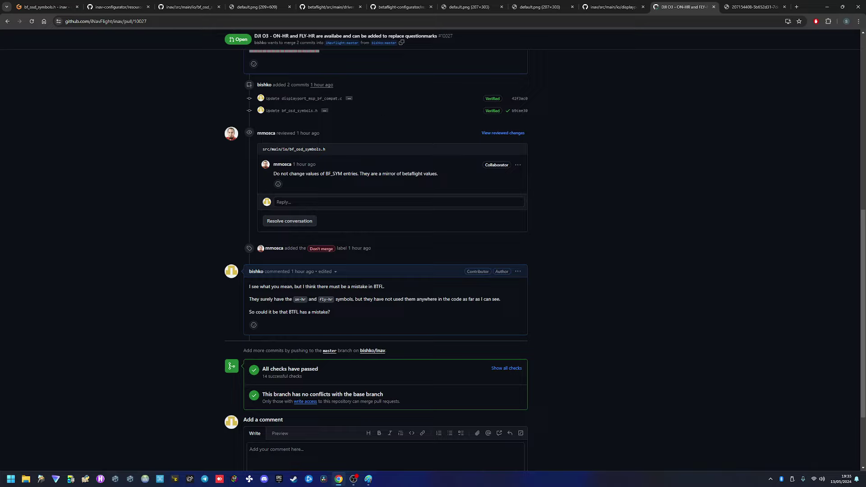
Step: Switch to Paint and choose the rectangle shape for marking the font comparison
{"action": "left_click", "coordinate": [371, 481]}
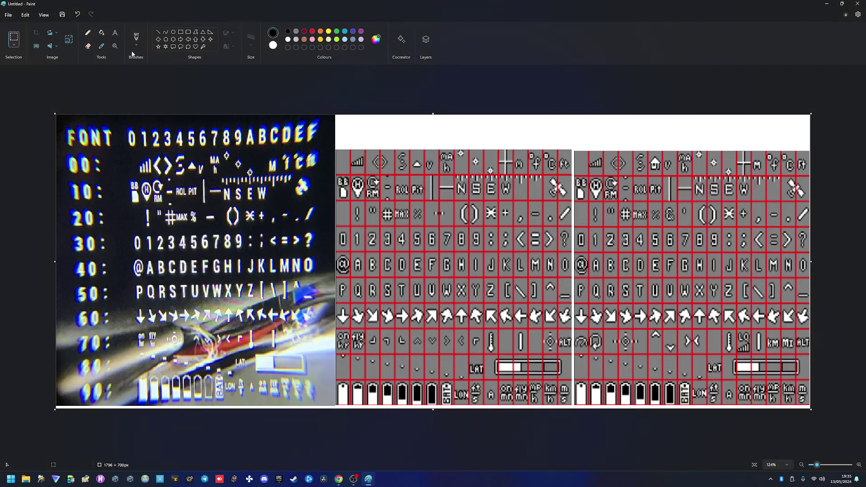
{"action": "left_click", "coordinate": [180, 33]}
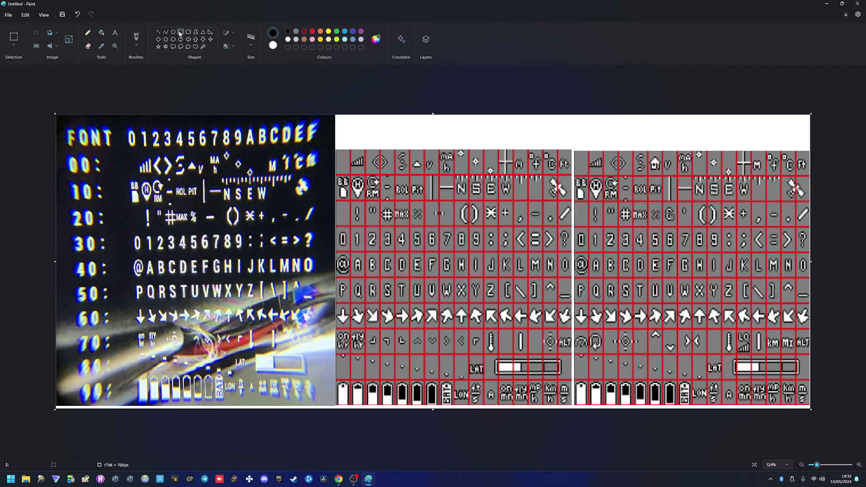
{"action": "left_click", "coordinate": [353, 31]}
{"action": "left_click_drag", "start_coordinate": [335, 328], "coordinate": [351, 354]}
{"action": "left_click_drag", "start_coordinate": [133, 329], "coordinate": [147, 349]}
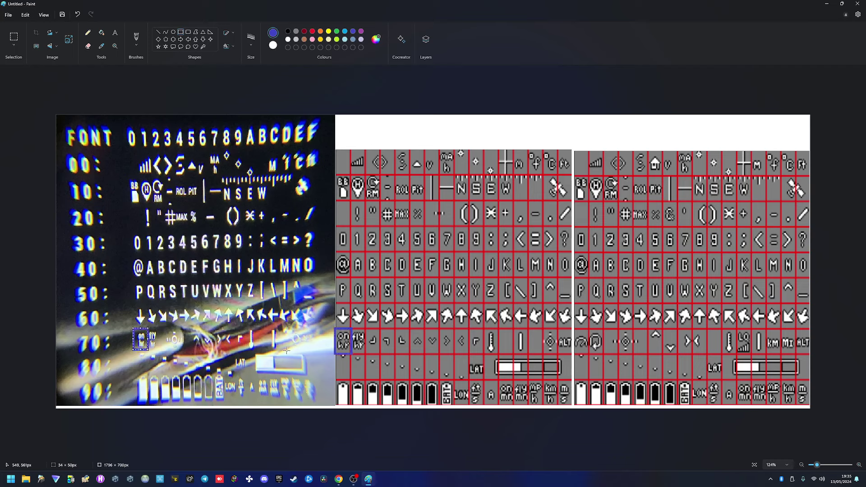
{"action": "key", "text": "ctrl+z"}
{"action": "key", "text": "ctrl+z"}
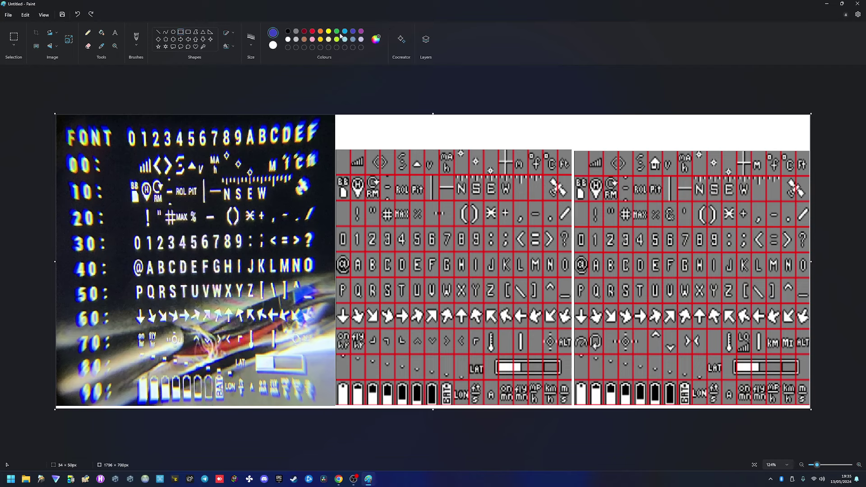
Step: Outline the first row-70 glyph with a lime rectangle in the photo and in both Betaflight font sheets
{"action": "left_click", "coordinate": [337, 39]}
{"action": "left_click_drag", "start_coordinate": [335, 328], "coordinate": [352, 354]}
{"action": "left_click_drag", "start_coordinate": [133, 330], "coordinate": [147, 350]}
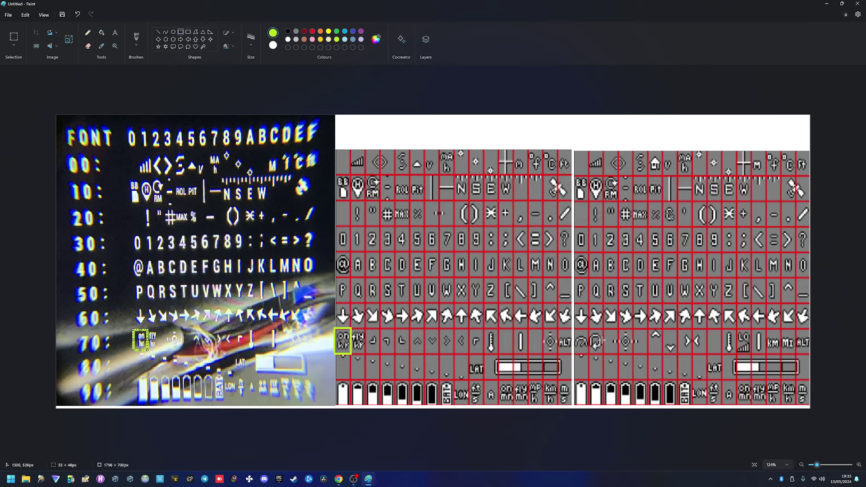
{"action": "left_click_drag", "start_coordinate": [574, 328], "coordinate": [590, 355]}
Step: Pick another drawing colour in Paint and switch back to pull request #10027 in Chrome
{"action": "left_click", "coordinate": [313, 30]}
{"action": "left_click", "coordinate": [353, 31]}
{"action": "left_click", "coordinate": [369, 479]}
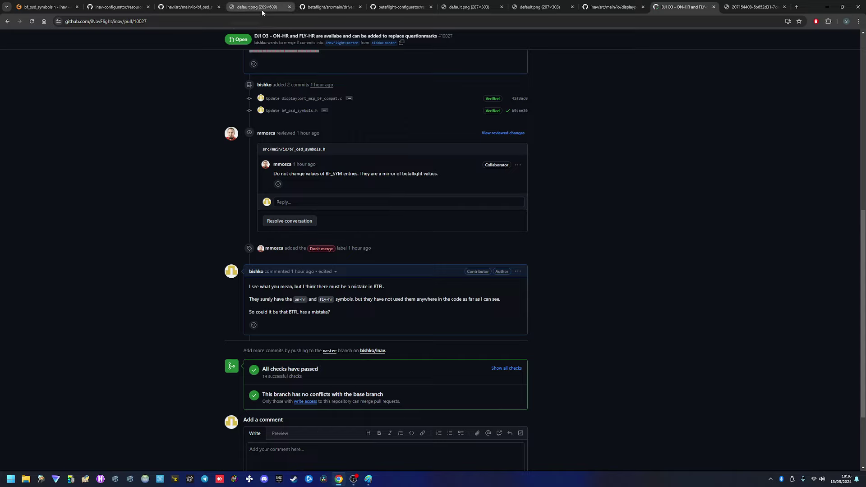
Step: Open the betaflight-configurator resources/osd folder and highlight the last commit date of folder 2
{"action": "mouse_move", "coordinate": [262, 9]}
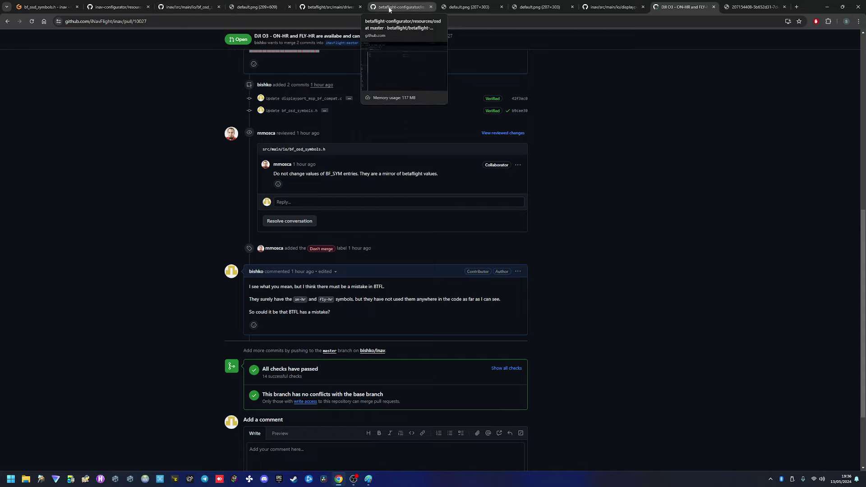
{"action": "left_click", "coordinate": [339, 9]}
{"action": "left_click", "coordinate": [397, 7]}
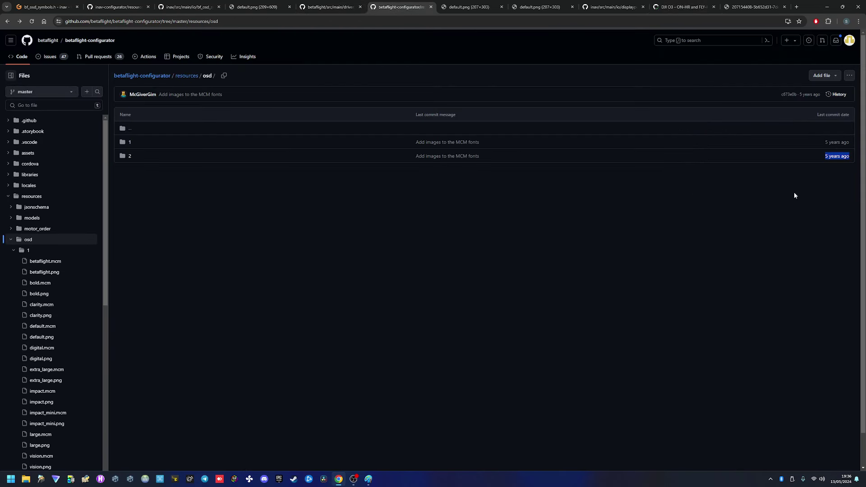
{"action": "left_click_drag", "start_coordinate": [825, 155], "coordinate": [853, 162]}
Step: Examine getBfCharacter in INAV's displayport_msp_bf_compat.c and go back to the io folder listing
{"action": "left_click", "coordinate": [674, 9]}
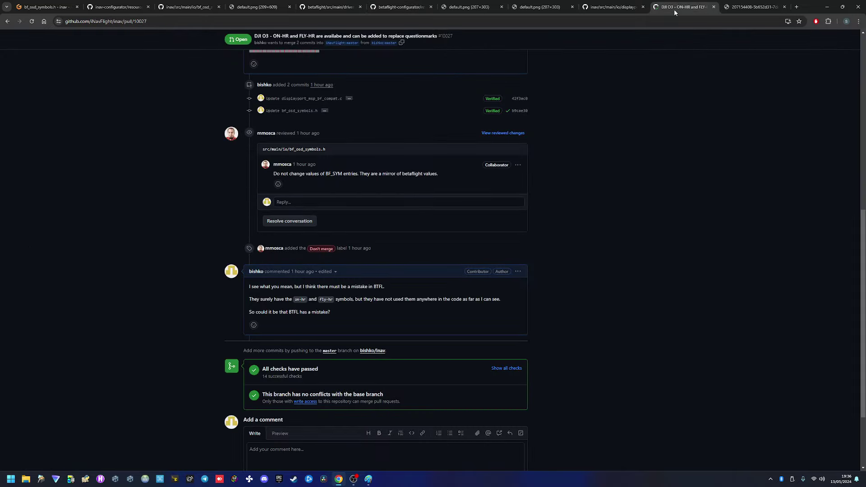
{"action": "left_click", "coordinate": [608, 8]}
{"action": "scroll", "coordinate": [332, 356], "scroll_direction": "down", "scroll_amount": 3}
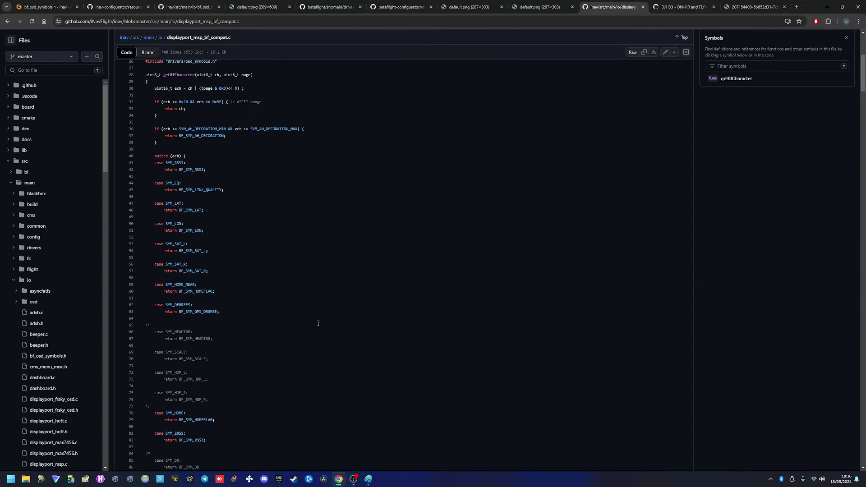
{"action": "scroll", "coordinate": [319, 319], "scroll_direction": "up", "scroll_amount": 3}
{"action": "scroll", "coordinate": [293, 271], "scroll_direction": "down", "scroll_amount": 5}
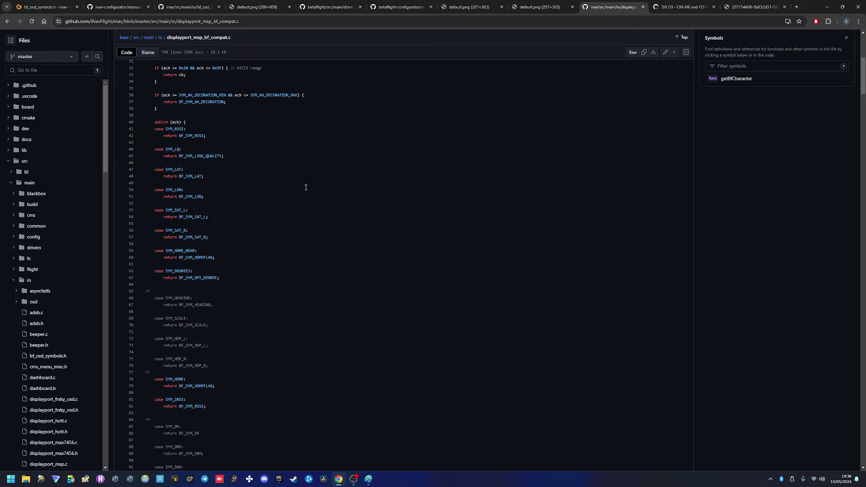
{"action": "left_click", "coordinate": [7, 21]}
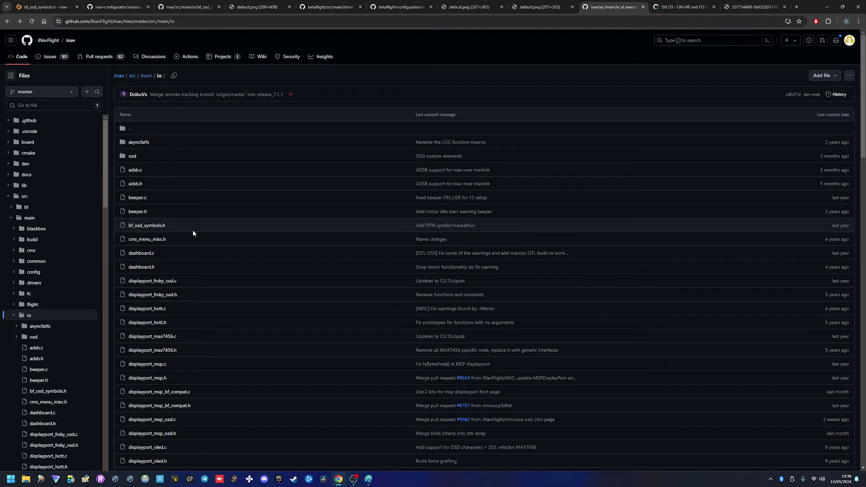
Step: Open the "Update displayport_msp_bf_compat.c" commit from pull request #10027 in a new browser tab and examine its diff
{"action": "key", "text": "ctrl+shift+Tab"}
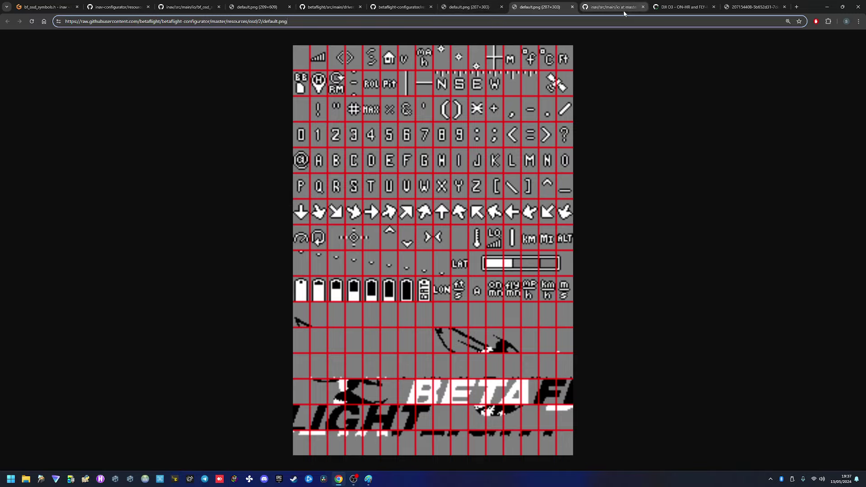
{"action": "left_click", "coordinate": [659, 8]}
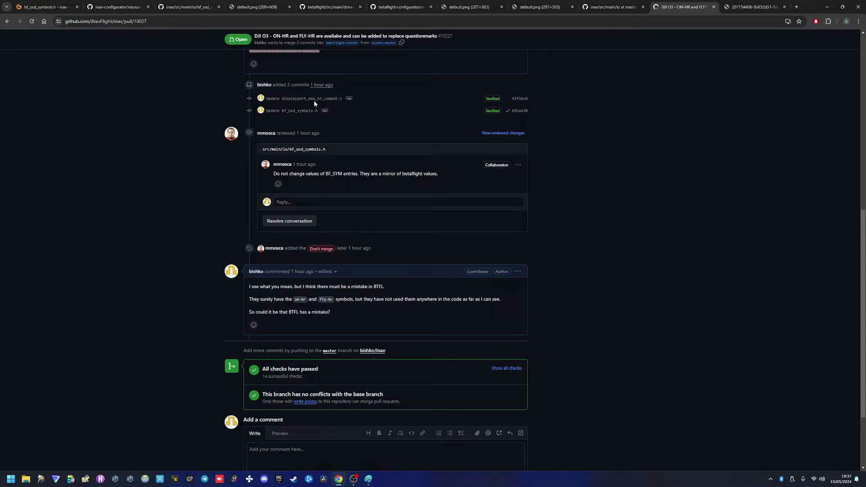
{"action": "middle_click", "coordinate": [309, 103]}
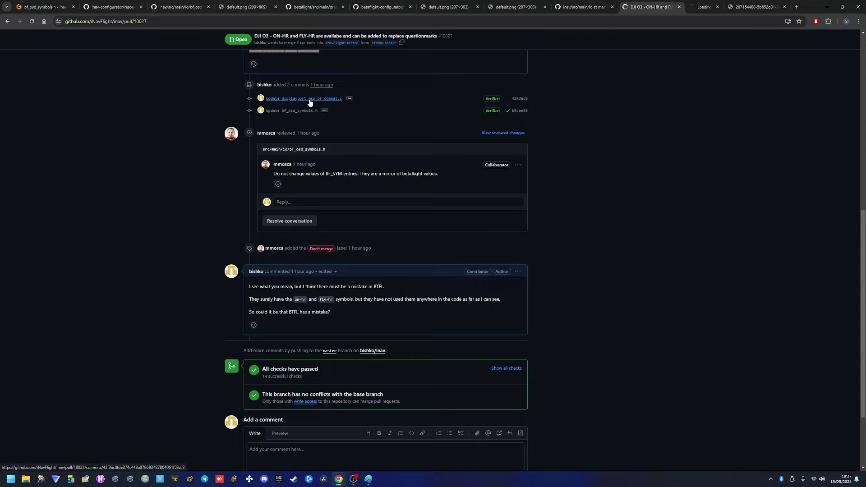
{"action": "left_click", "coordinate": [667, 9]}
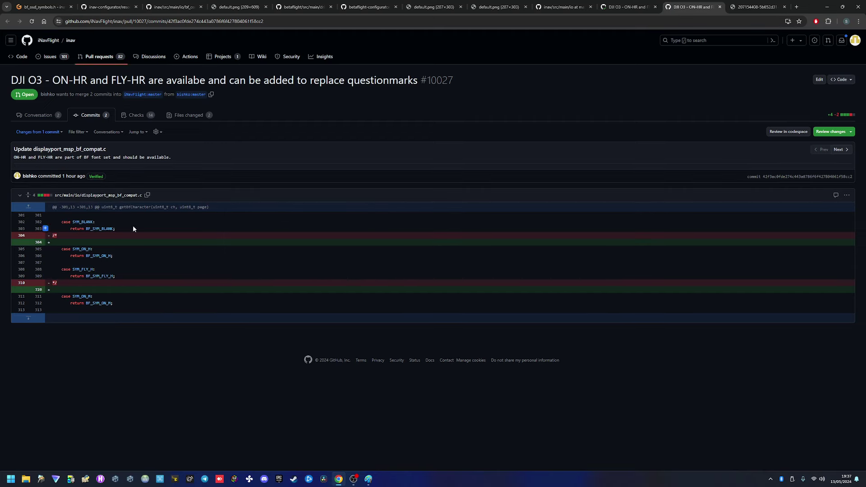
Step: Open the "Update bf_osd_symbols.h" commit from the pull request in a separate browser tab and examine its added defines
{"action": "left_click", "coordinate": [602, 12]}
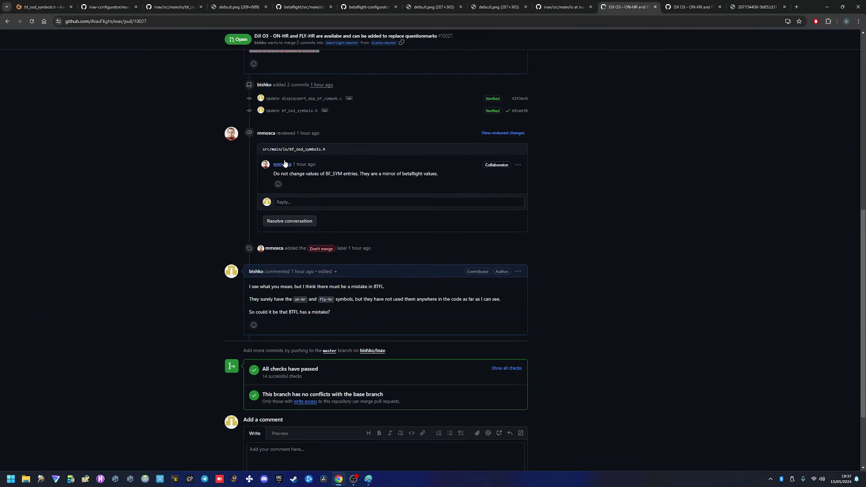
{"action": "middle_click", "coordinate": [299, 111]}
{"action": "left_click", "coordinate": [685, 10]}
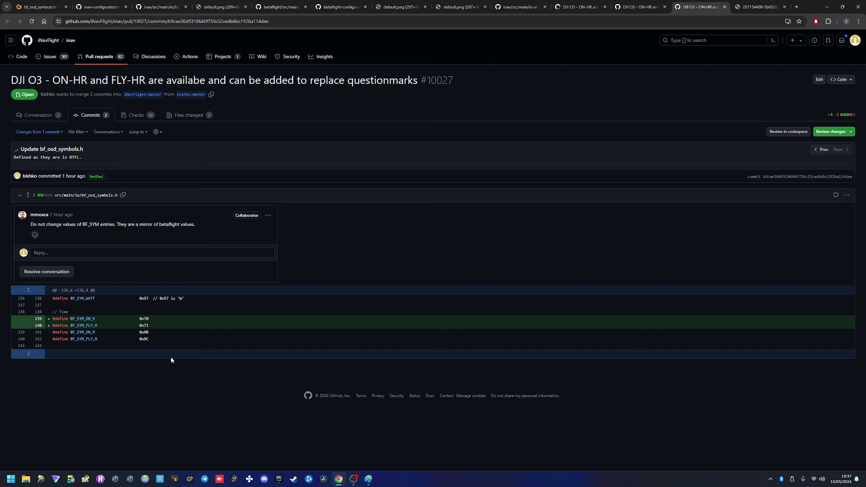
Step: Switch to the Gitpod workspace and search bf_osd_symbols.h for "70"
{"action": "left_click", "coordinate": [55, 7]}
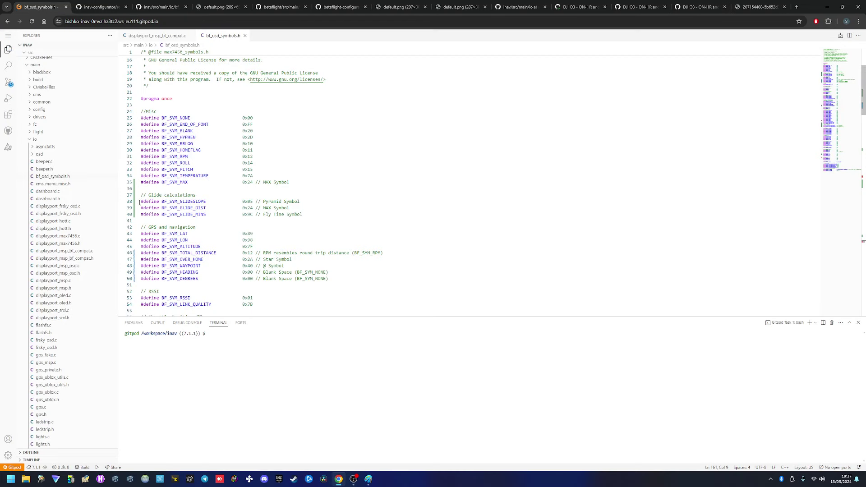
{"action": "scroll", "coordinate": [256, 205], "scroll_direction": "down", "scroll_amount": 1}
{"action": "scroll", "coordinate": [245, 221], "scroll_direction": "up", "scroll_amount": 1}
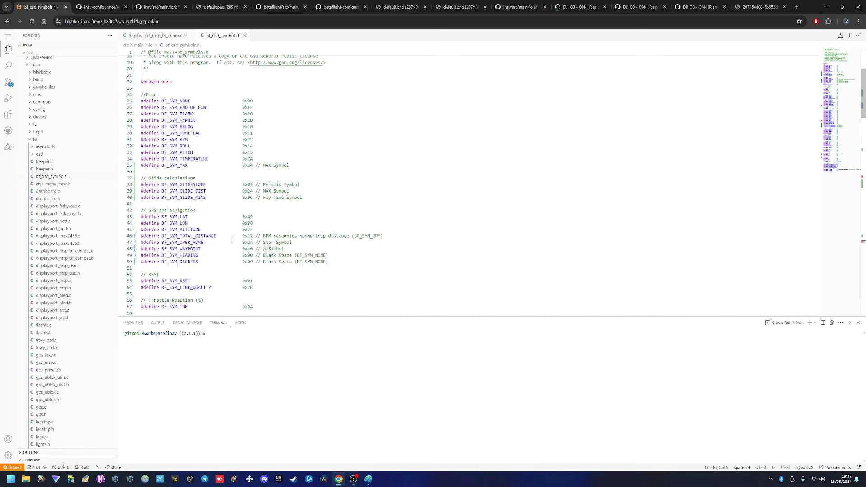
{"action": "scroll", "coordinate": [236, 237], "scroll_direction": "down", "scroll_amount": 4}
{"action": "scroll", "coordinate": [236, 237], "scroll_direction": "down", "scroll_amount": 3}
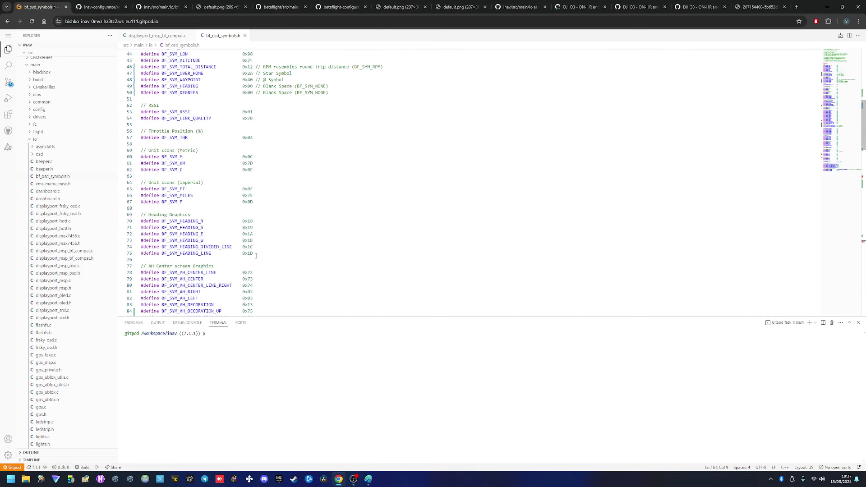
{"action": "key", "text": "ctrl+f"}
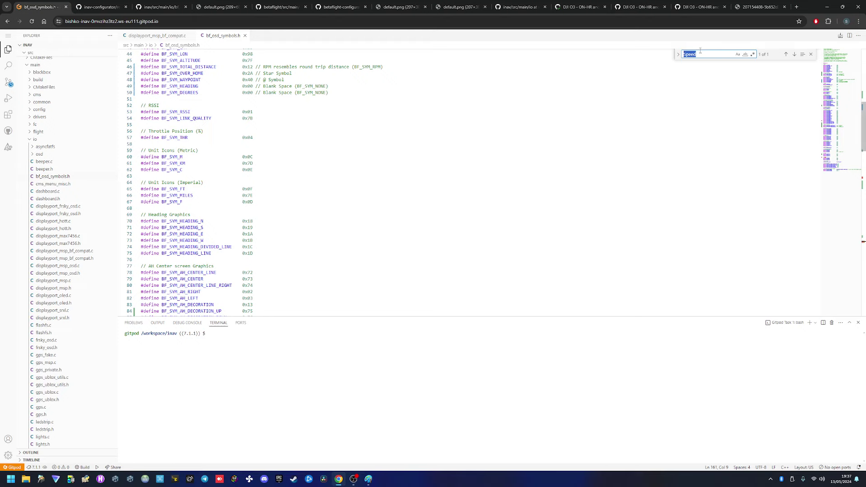
{"action": "type", "text": "70"}
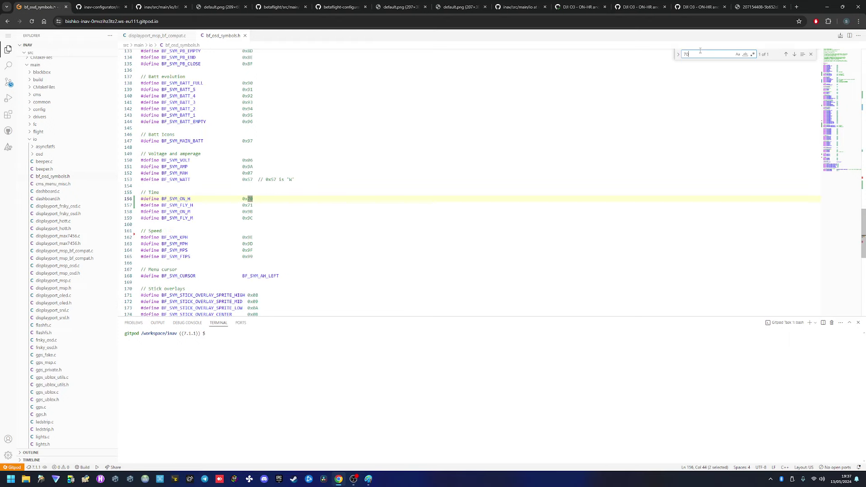
Step: Close the search and highlight the 0x70 value in the BF_SYM_ON_H definition
{"action": "left_click", "coordinate": [810, 54]}
{"action": "key", "text": "Left"}
{"action": "key", "text": "Left"}
{"action": "key", "text": "Left"}
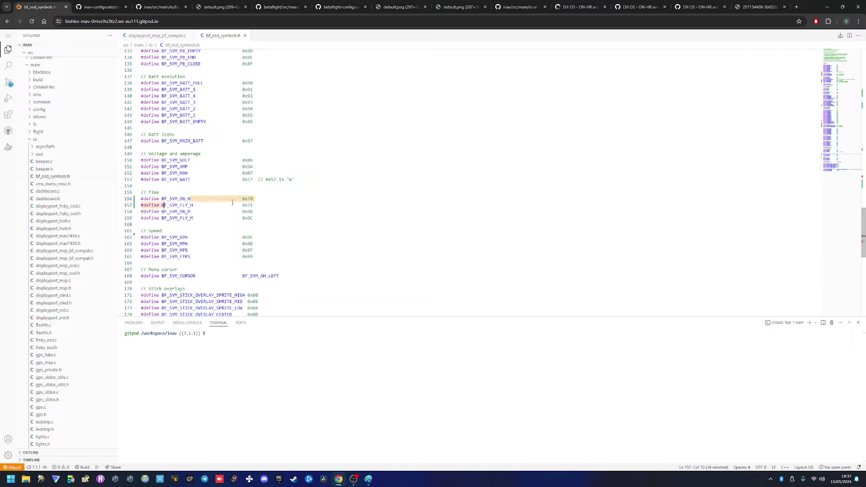
{"action": "key", "text": "shift+End"}
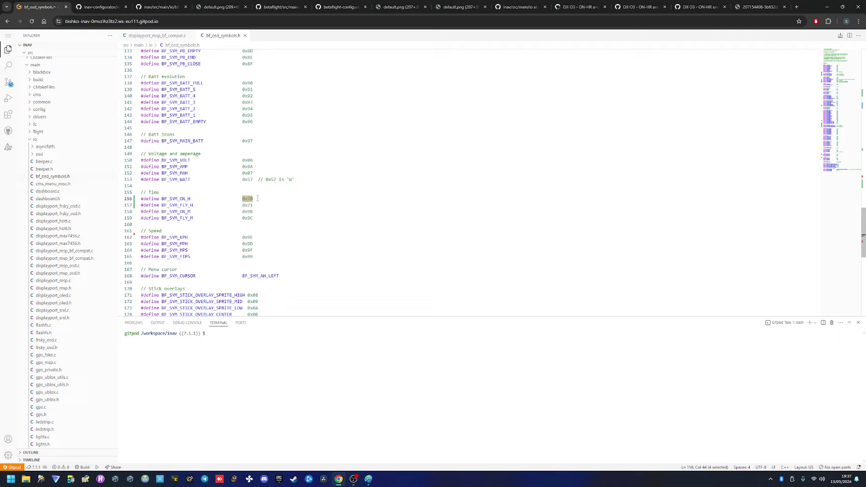
{"action": "left_click", "coordinate": [258, 199]}
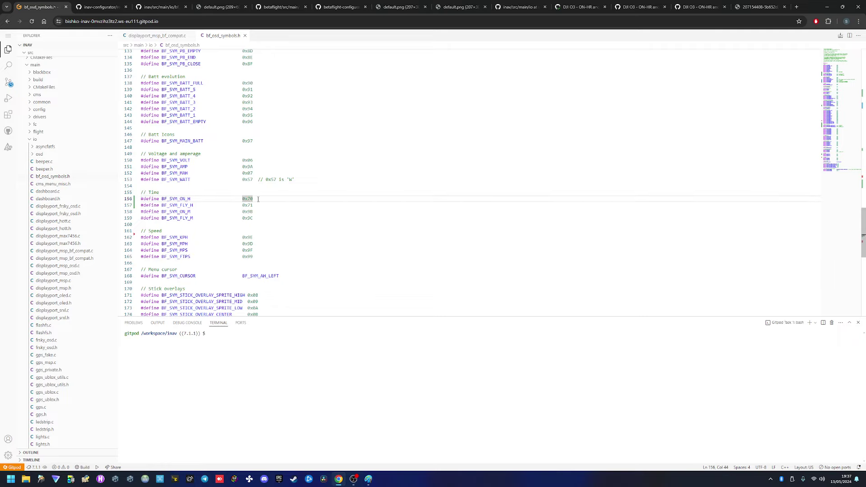
Step: Return to the pull request #10027 conversation and examine the annotated and original font images in its description
{"action": "left_click", "coordinate": [576, 8]}
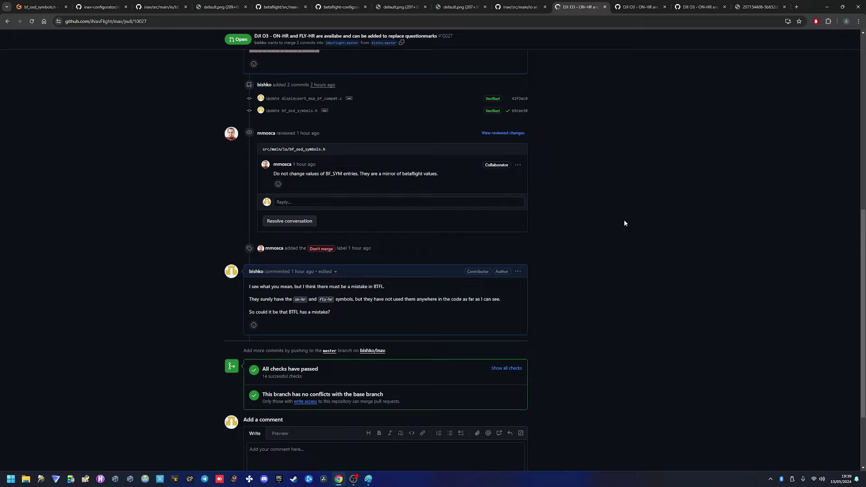
{"action": "scroll", "coordinate": [648, 166], "scroll_direction": "up", "scroll_amount": 8}
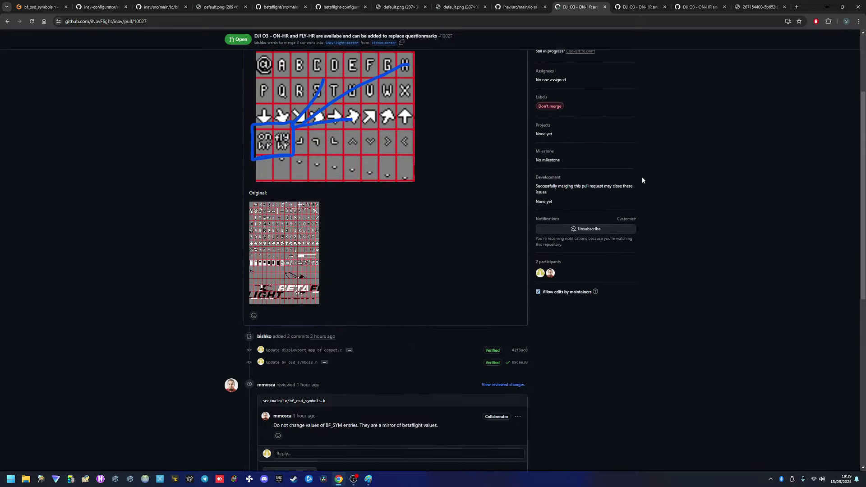